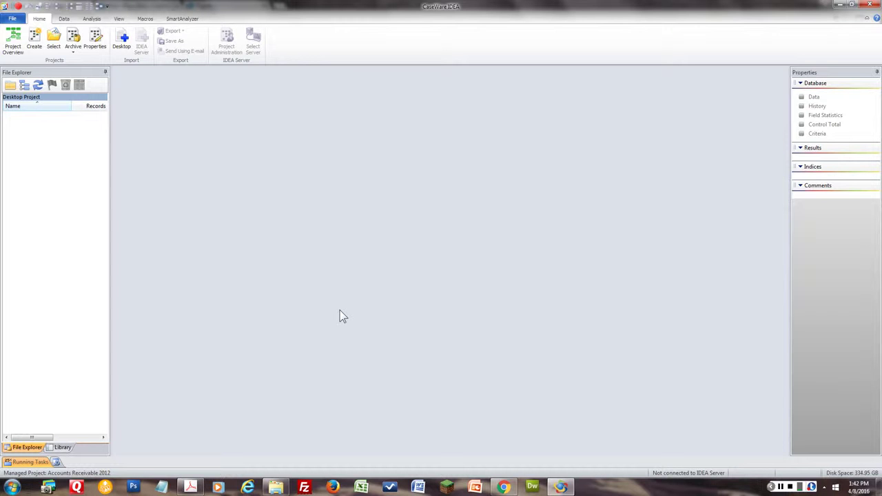
- Create a managed project named Accounts Payable Audit 2012
left_click(39, 43)
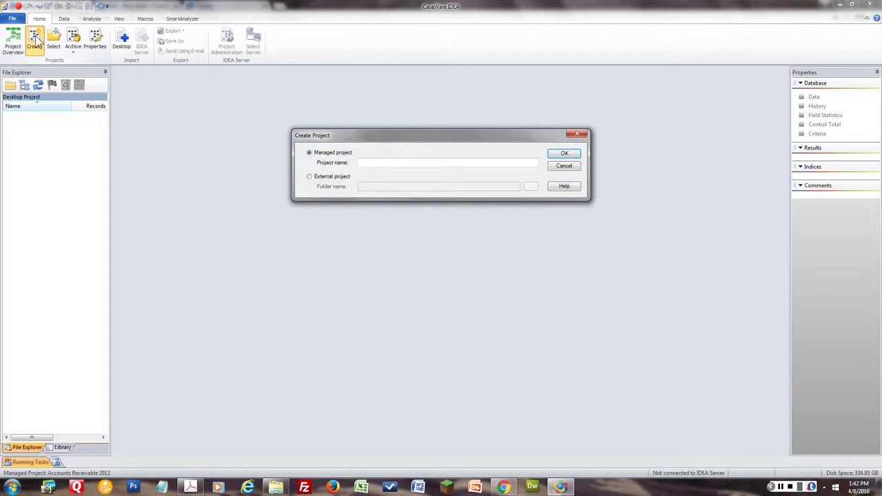
left_click(405, 162)
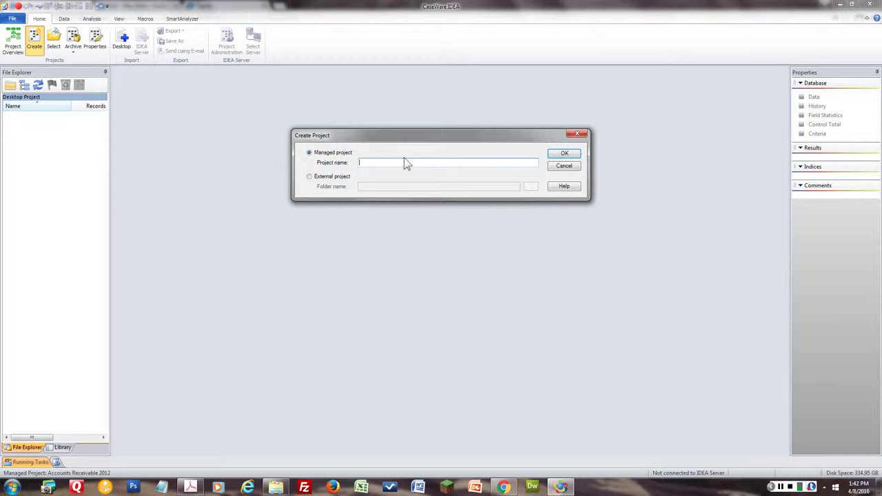
type("Accounts Payable Audit 2012")
left_click(560, 153)
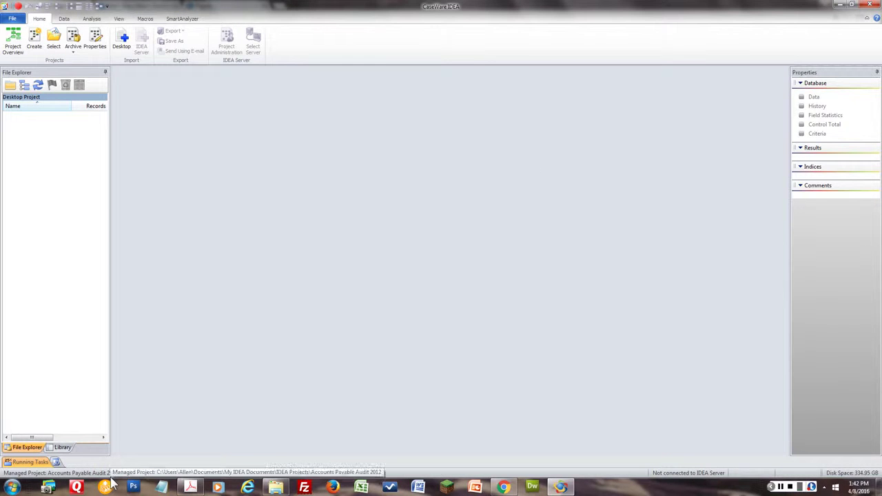
- Set the project's report name to Accounts Payable Audit and its report period to Jan 1, 2012 - Dec 31, 2012
left_click(96, 41)
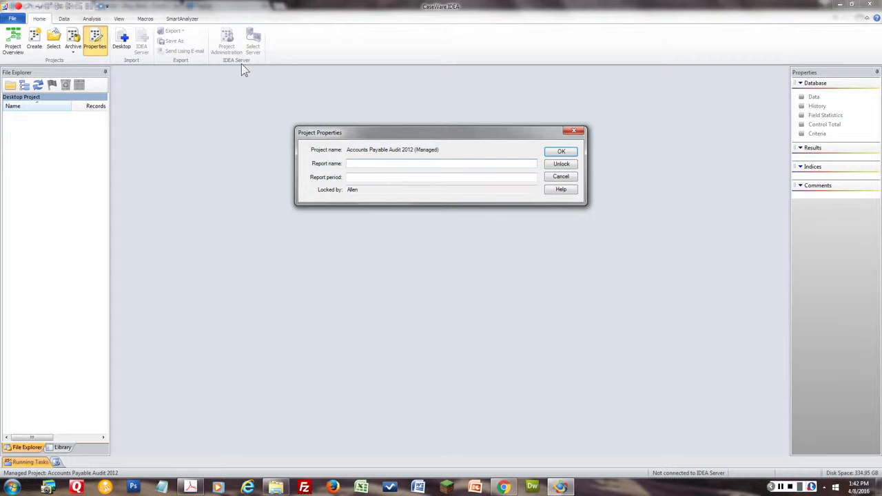
type("counts Payable Audit")
left_click(357, 178)
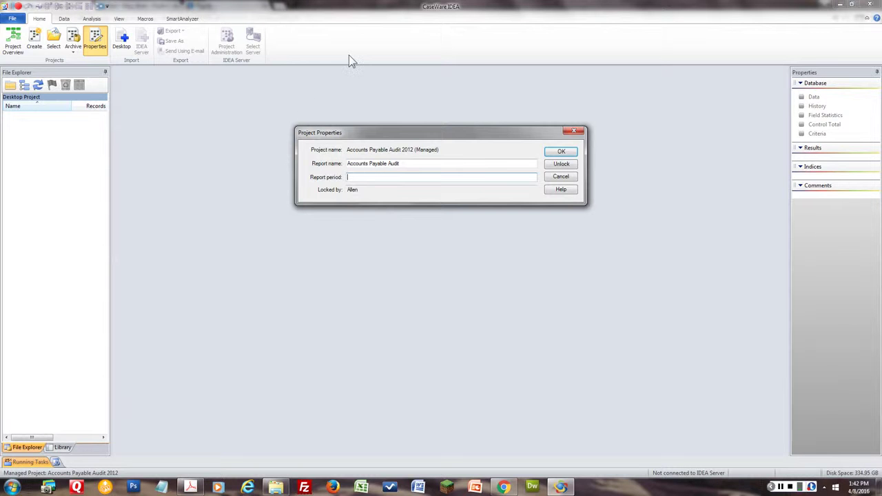
type("Jan 1, 2012 - Dec 31, 2012")
left_click(560, 152)
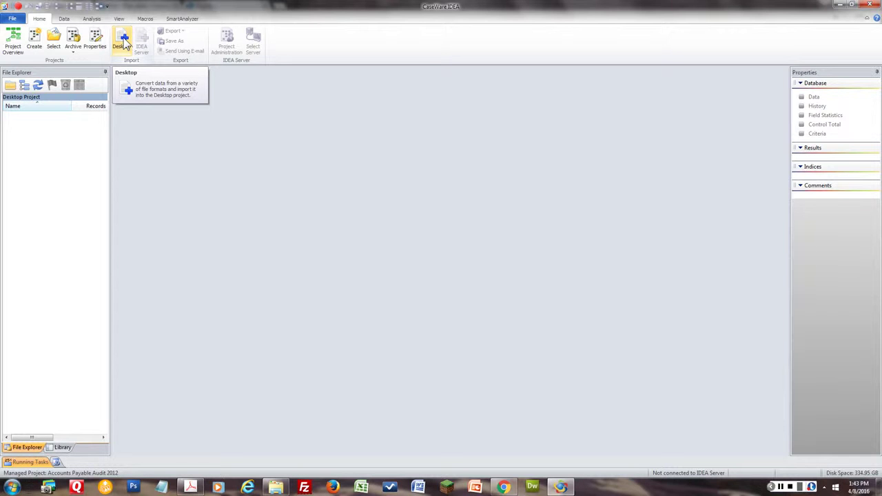
- Start a desktop import and copy ACCPAY2012 and Supplier from the Workbook Data Files V9 folder into the project's Source Files.ILB folder
left_click(122, 40)
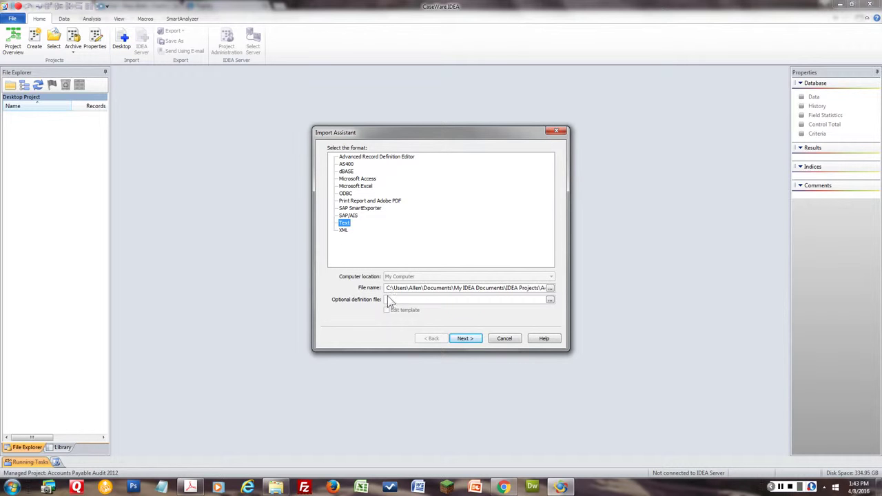
left_click(550, 294)
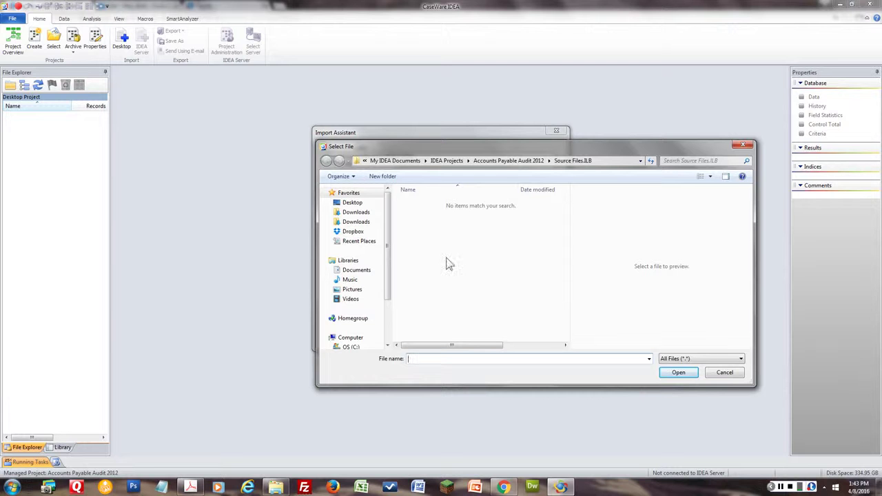
left_click(283, 488)
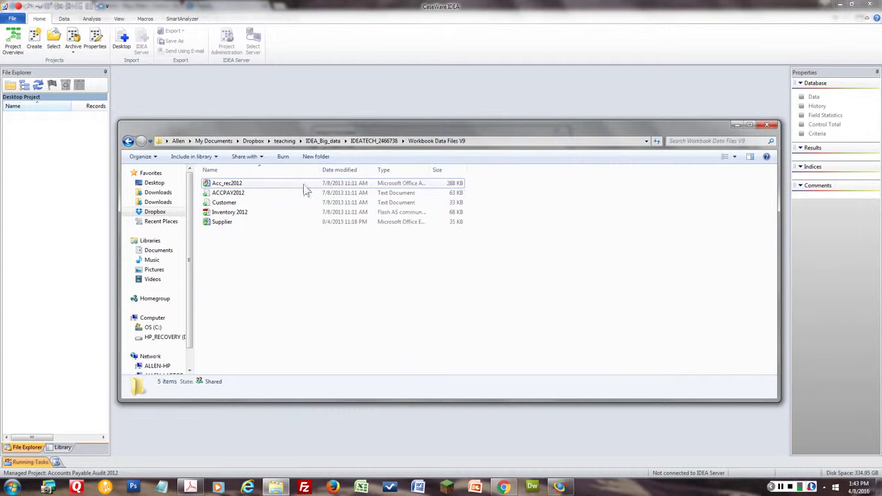
left_click(239, 199)
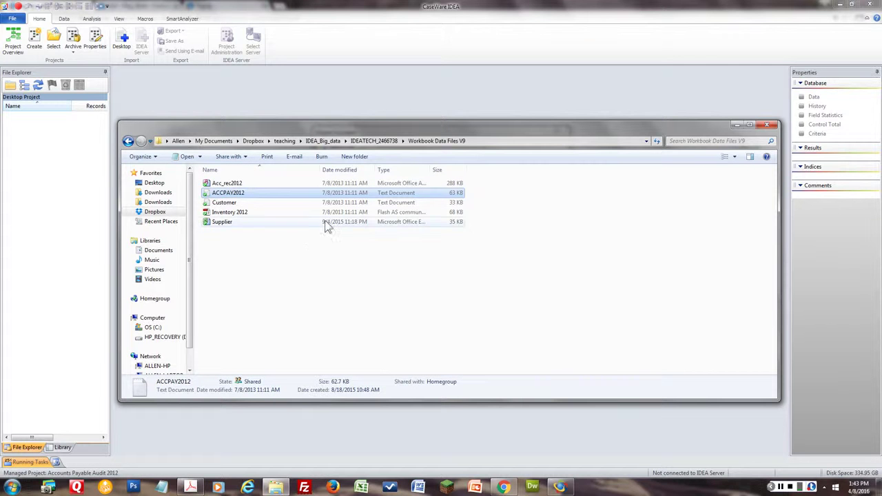
left_click(222, 222, "ctrl")
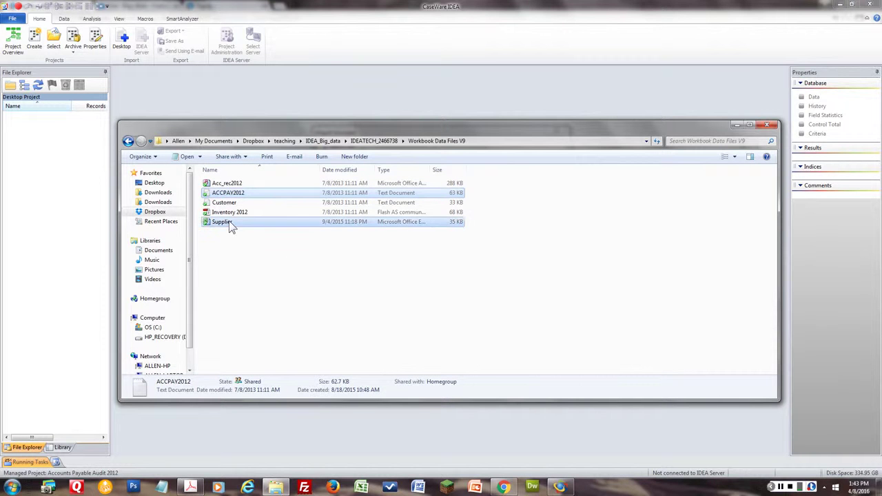
right_click(233, 197)
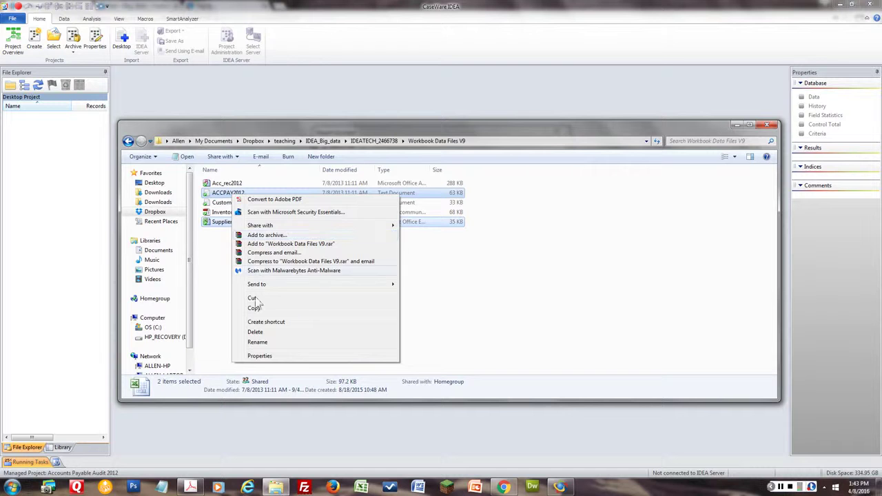
left_click(257, 309)
left_click(324, 457)
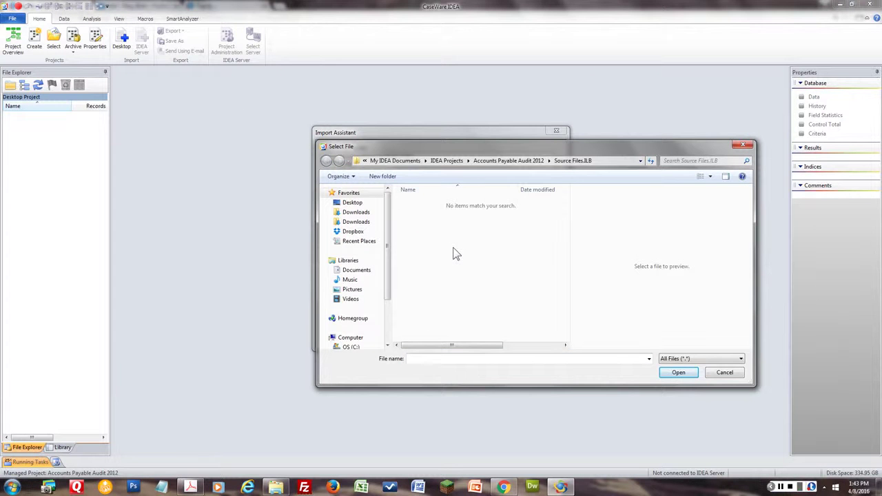
key("ctrl+v")
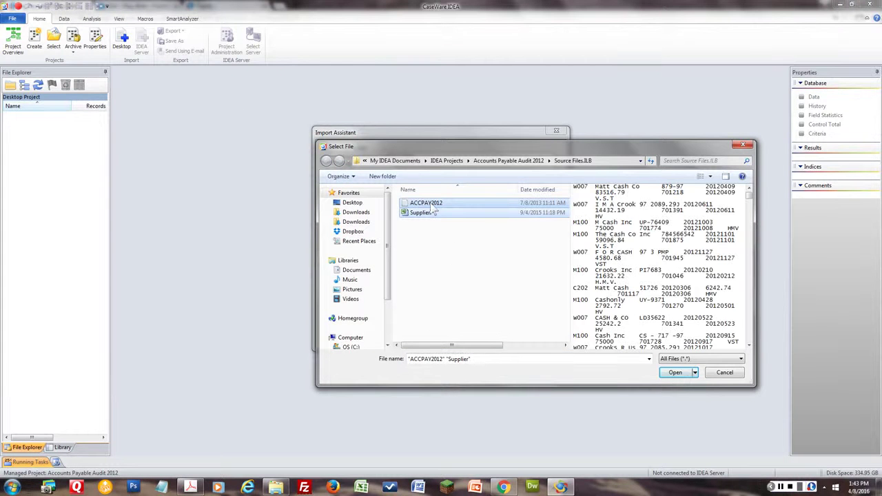
- Choose ACCPAY2012 as the text file to import and proceed to its file type
left_click(431, 205)
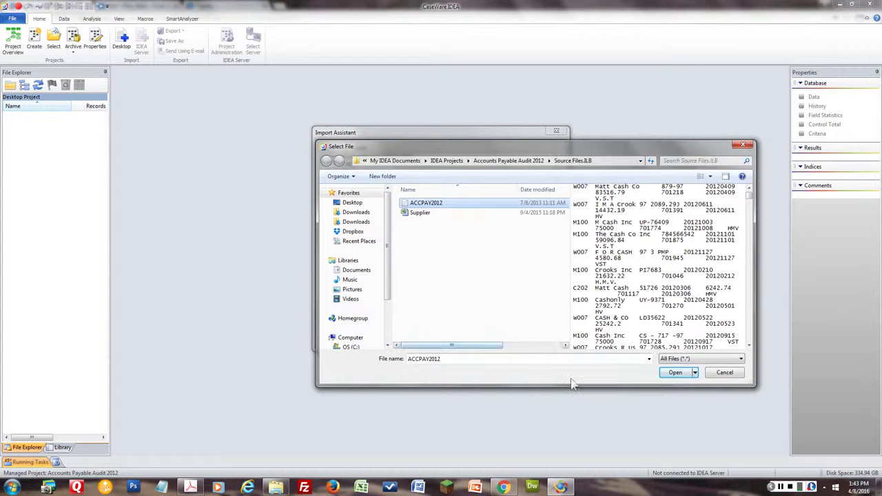
left_click(674, 373)
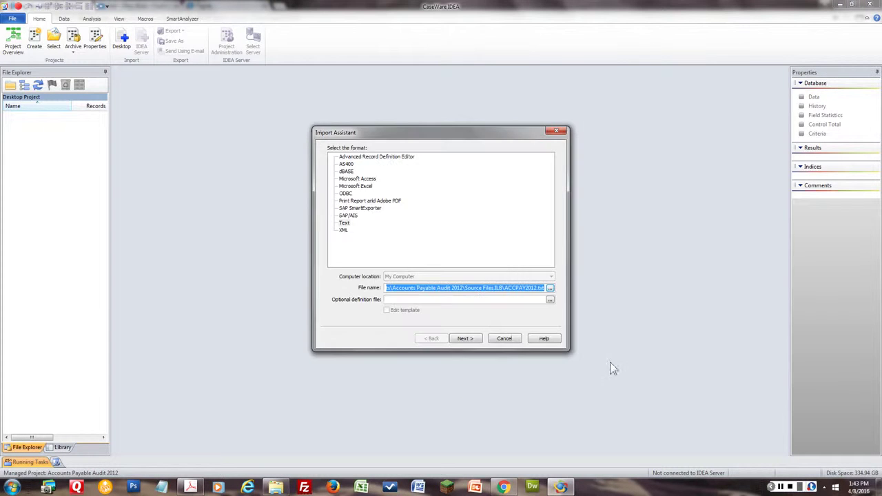
left_click(468, 341)
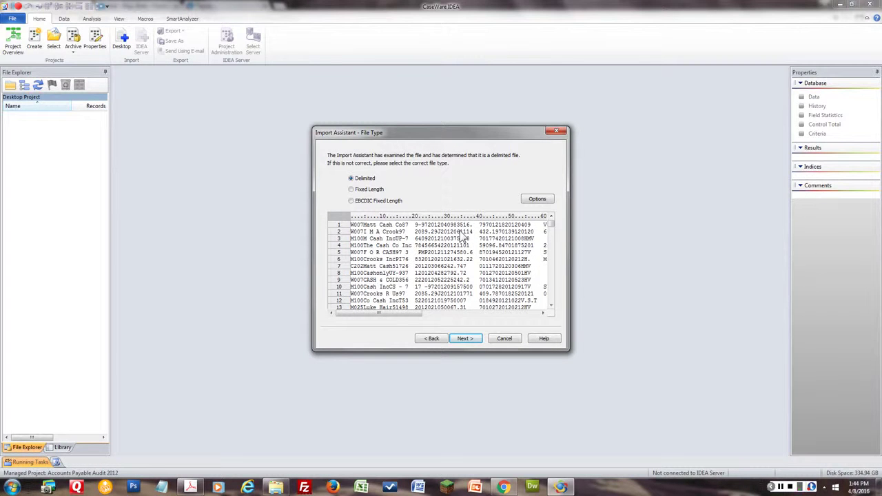
- Accept the Delimited file type and the Tab field separator, proceeding to the field details
left_click(465, 339)
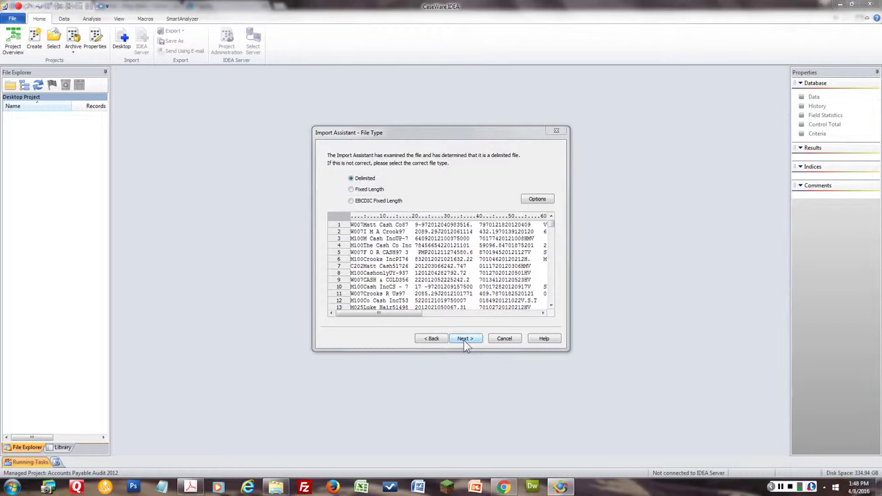
left_click(466, 340)
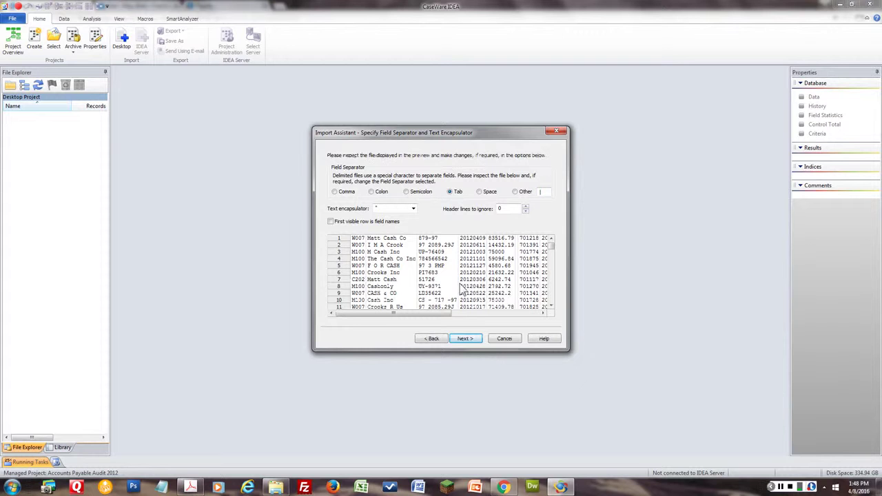
left_click(462, 339)
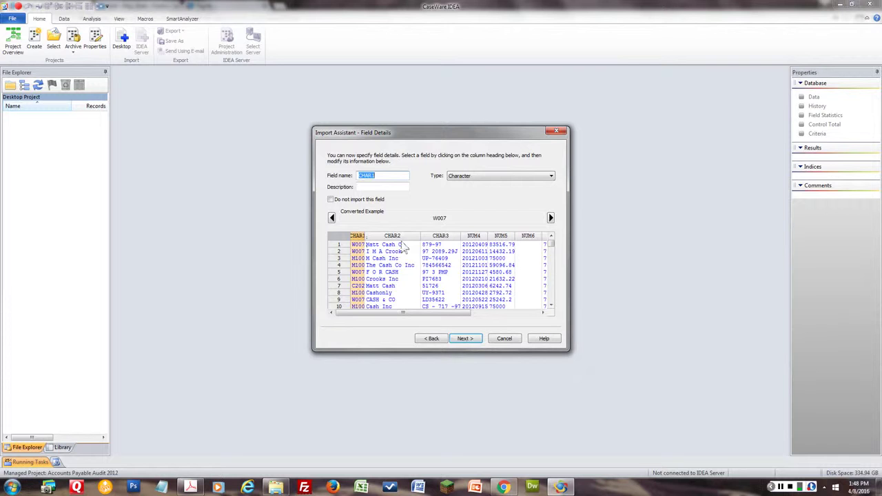
- Review the preview columns and the field types available for the first field
left_click_drag(473, 316, 440, 315)
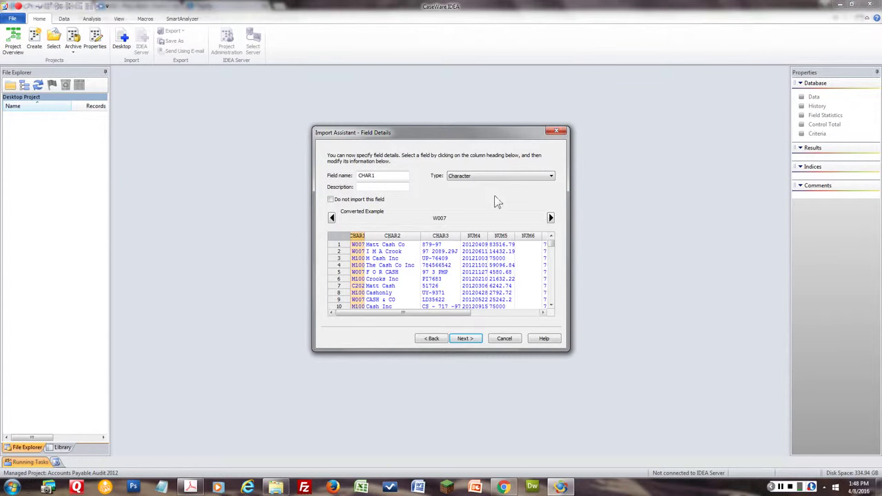
left_click(499, 177)
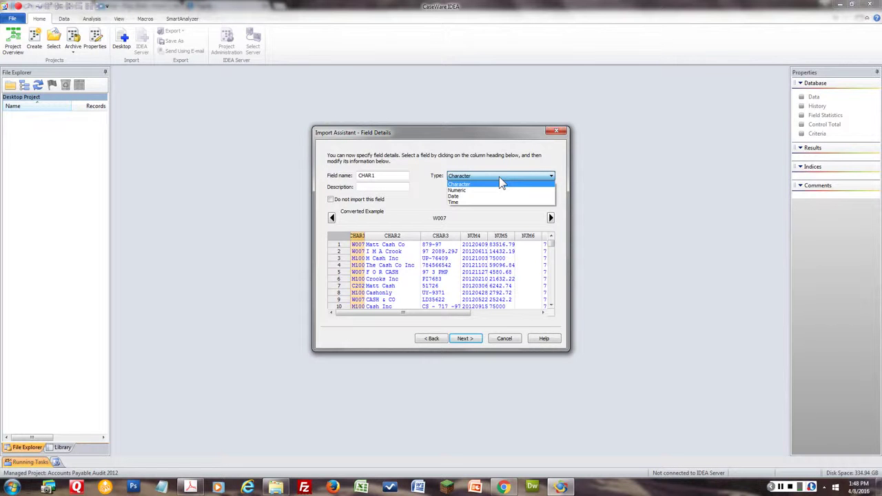
left_click(499, 178)
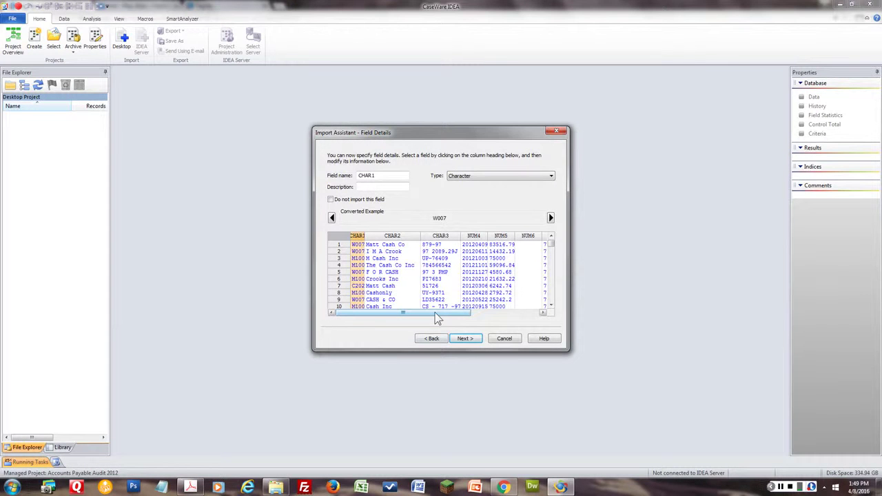
left_click_drag(435, 317, 403, 313)
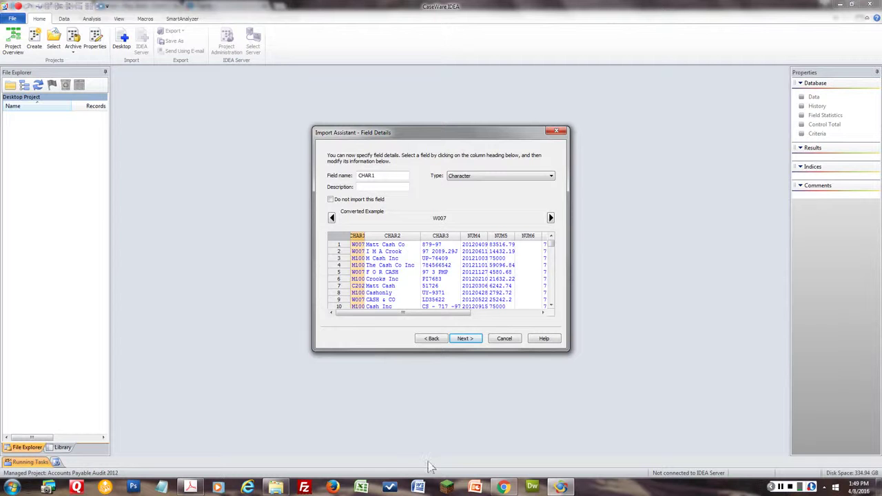
- Switch to the IDEA 9.0 Workbook PDF in Adobe Acrobat, read the record layout table, and return to the Import Assistant
left_click(193, 490)
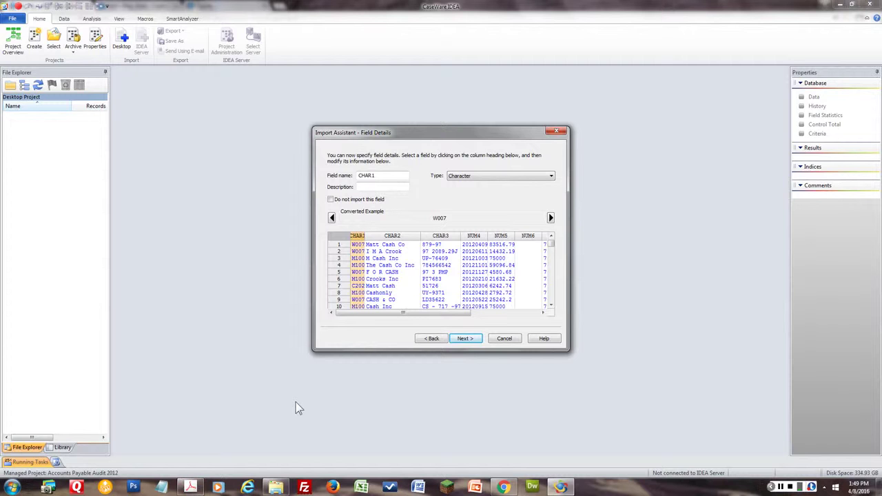
left_click(193, 486)
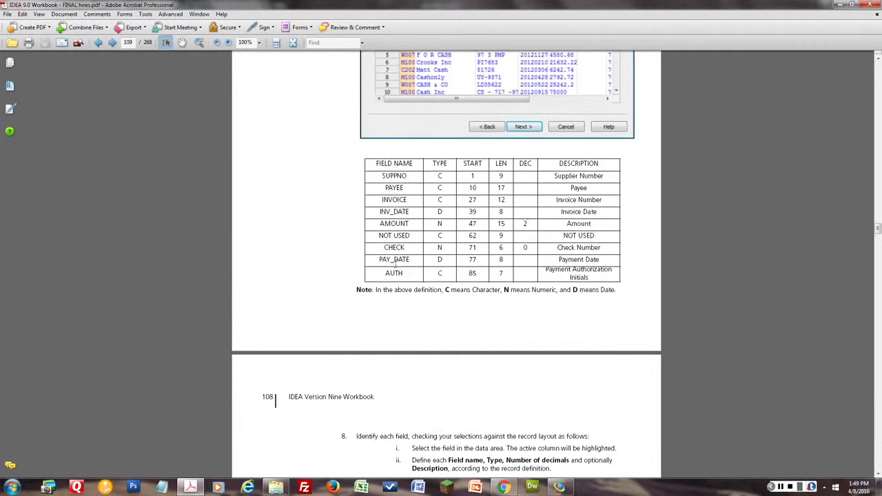
scroll(394, 261, "up", 5)
scroll(389, 256, "down", 3)
scroll(383, 252, "up", 2)
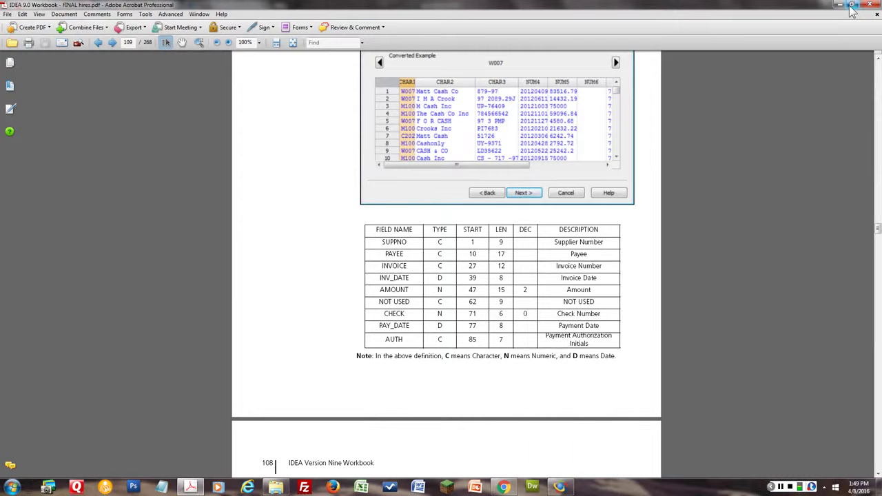
left_click(560, 487)
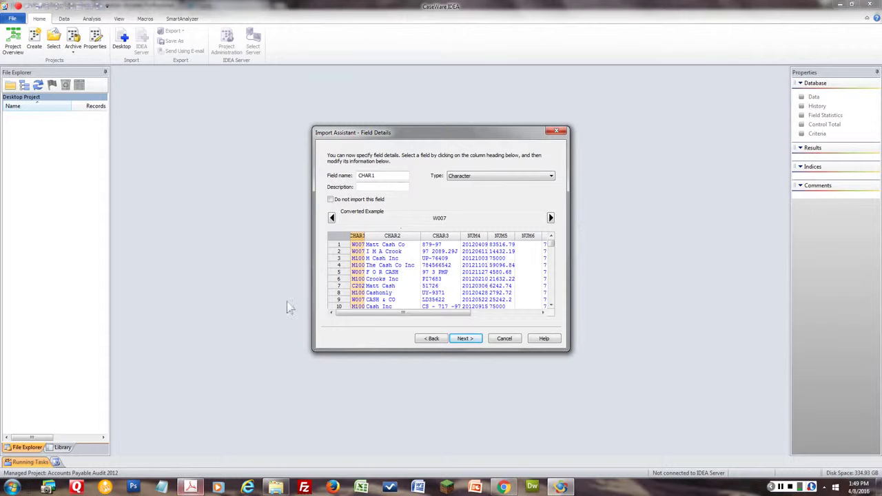
- Name the first import field SUPPNO and give it the description Supplier Number
double_click(382, 176)
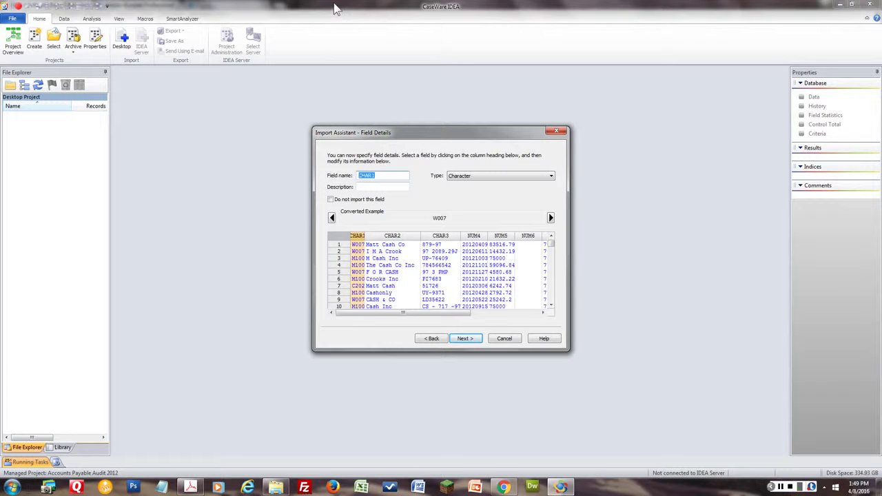
type("SU")
type("PPL")
type("O")
key("Tab")
type("S")
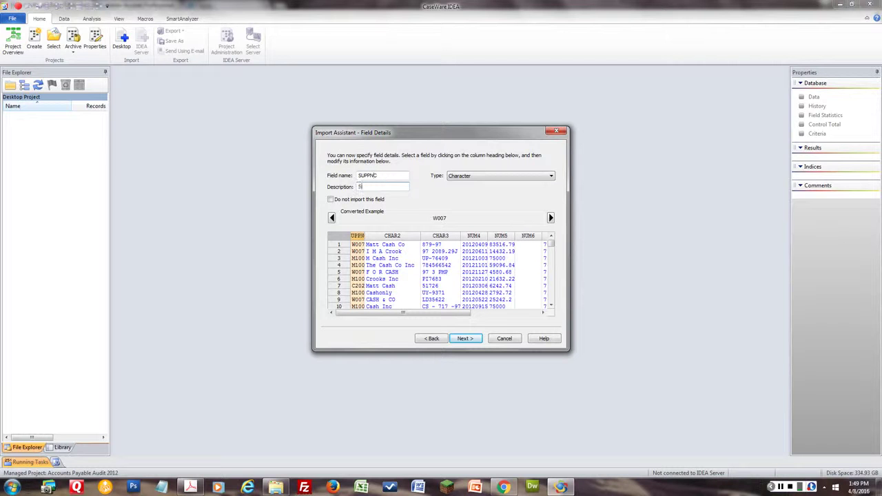
type("upplier Number")
- Select the second import field and consult the record layout table in the IDEA 9.0 Workbook PDF in Adobe Acrobat, using a smaller window
left_click(381, 237)
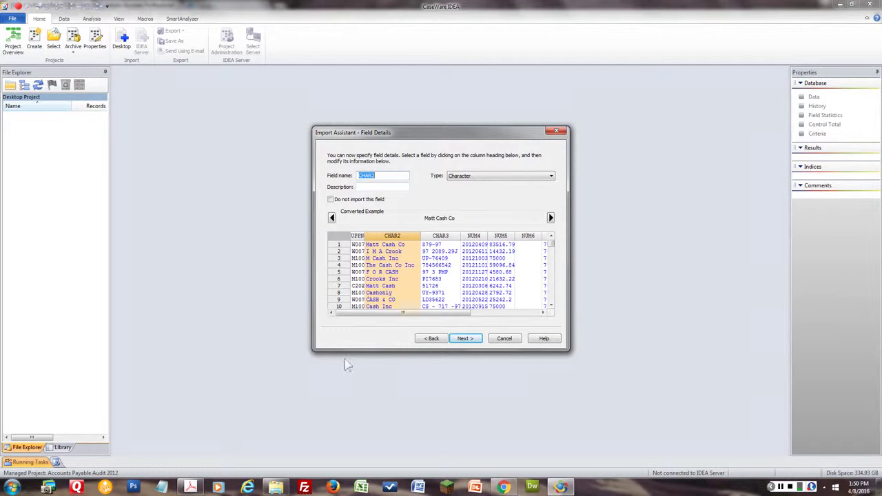
left_click(199, 487)
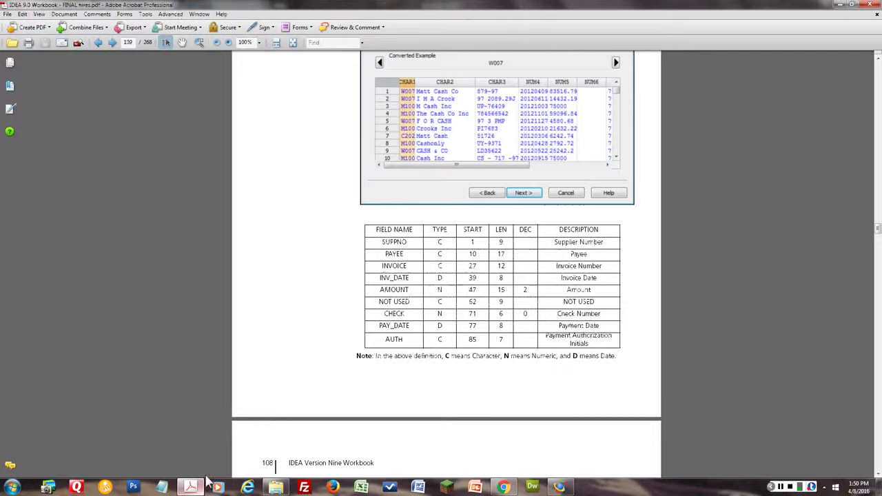
left_click(852, 4)
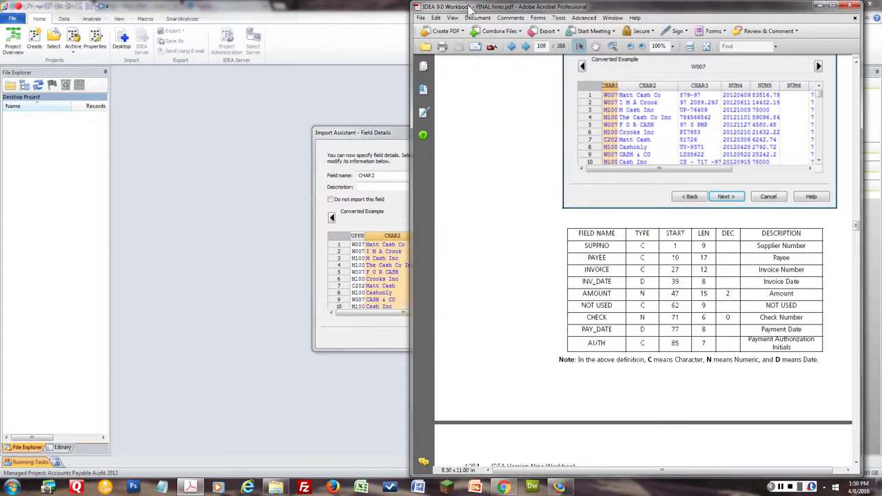
left_click_drag(469, 8, 497, 30)
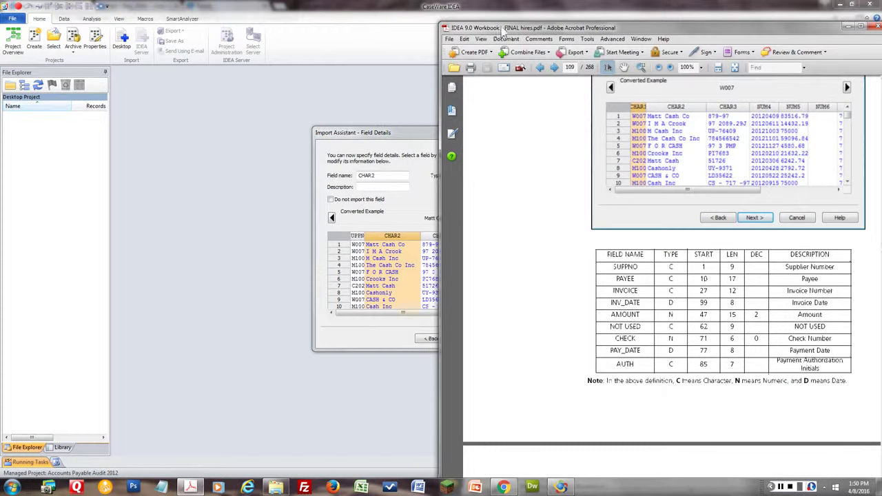
left_click(852, 7)
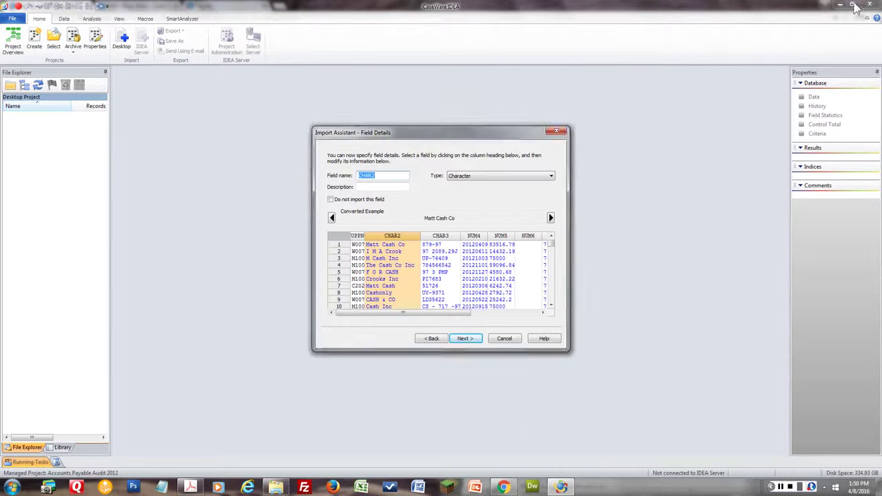
left_click(198, 483)
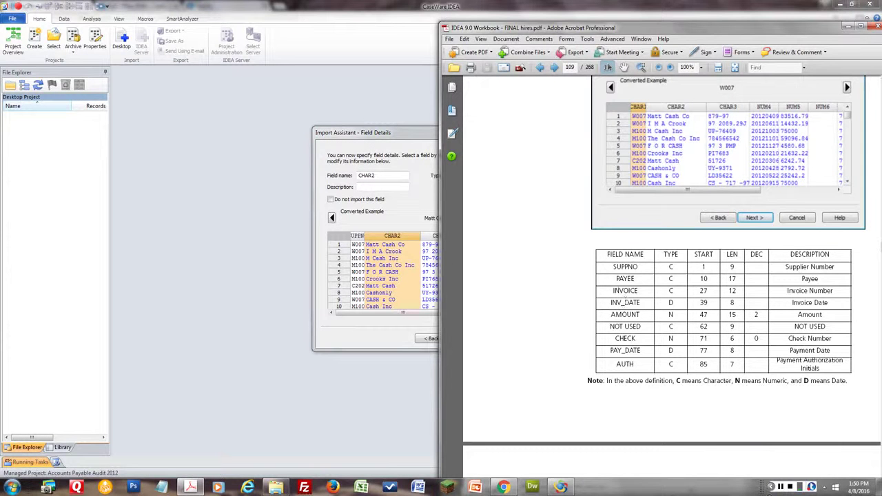
left_click(767, 476)
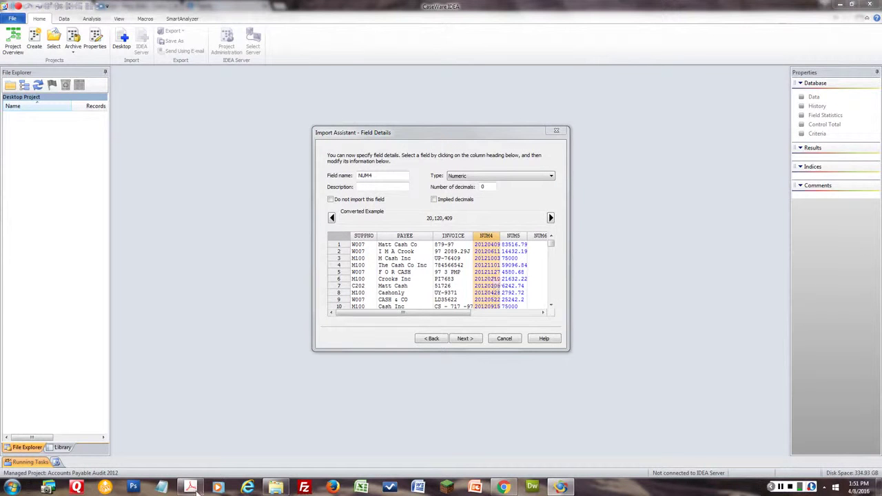
- Check the INV_DATE row in the workbook's record layout and set the fourth import field's type to Date with the mask YYYYMMDD
key("alt+Tab")
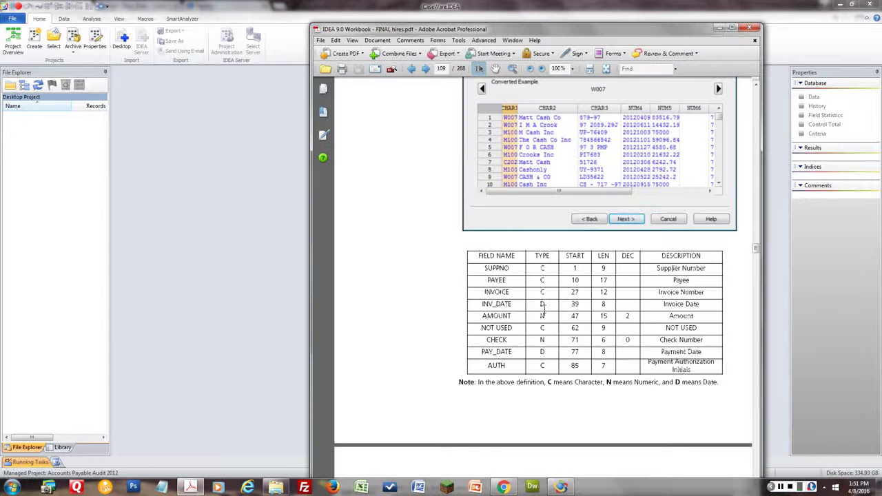
left_click(719, 28)
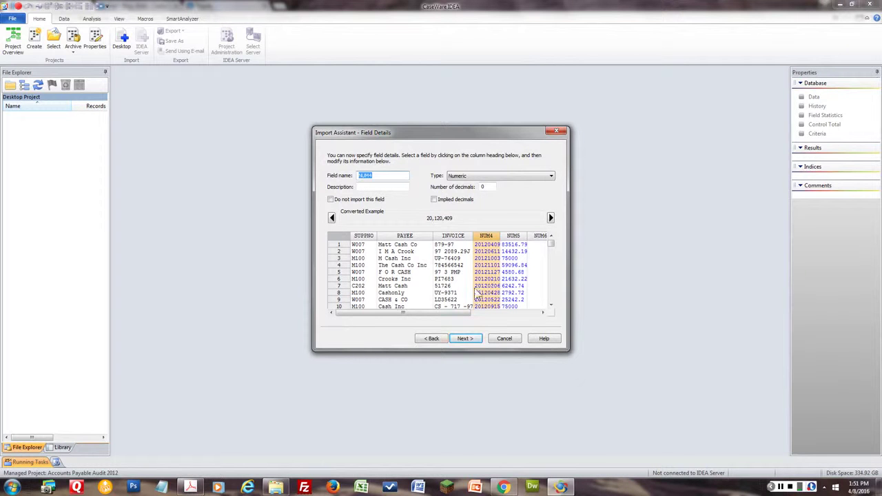
left_click(493, 177)
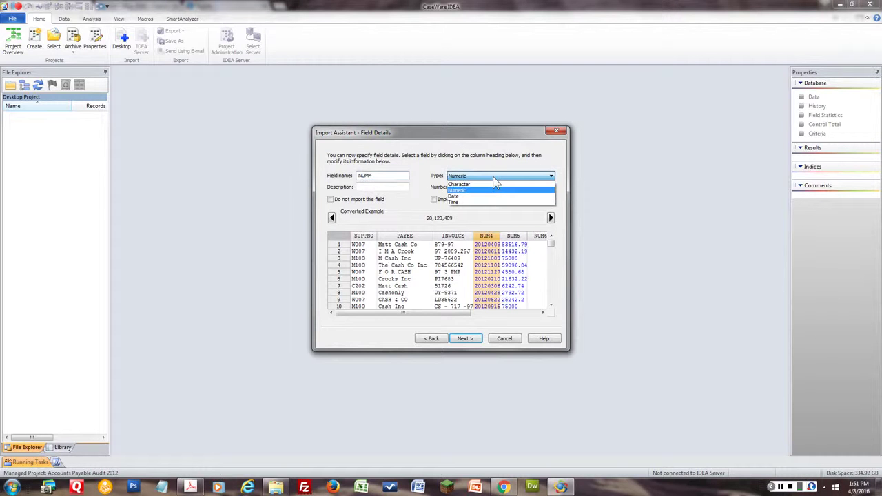
left_click(477, 196)
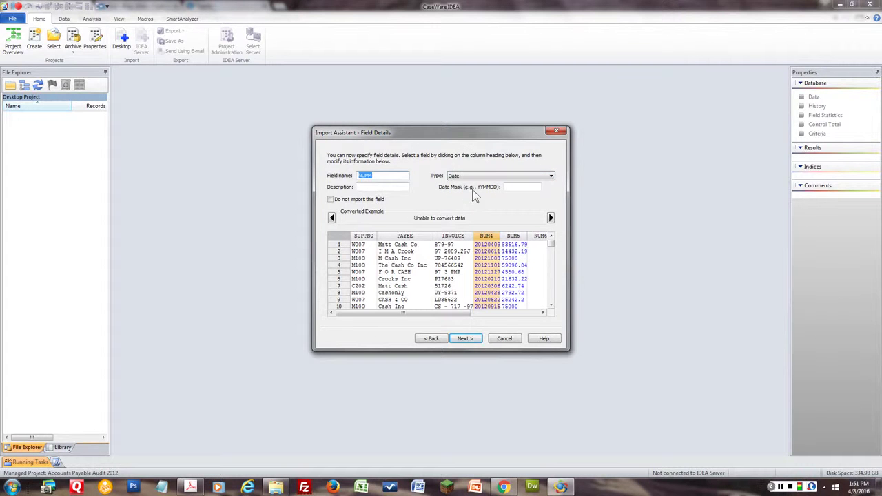
left_click(514, 187)
type("YYYYMMDD")
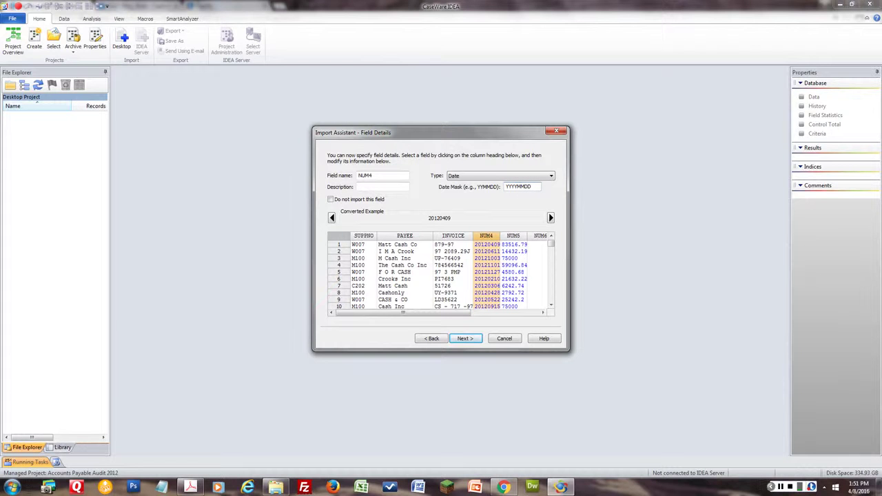
- Name the fourth import field INV_DATE and give it the description Invoice Date
double_click(375, 176)
type("INV_DATE")
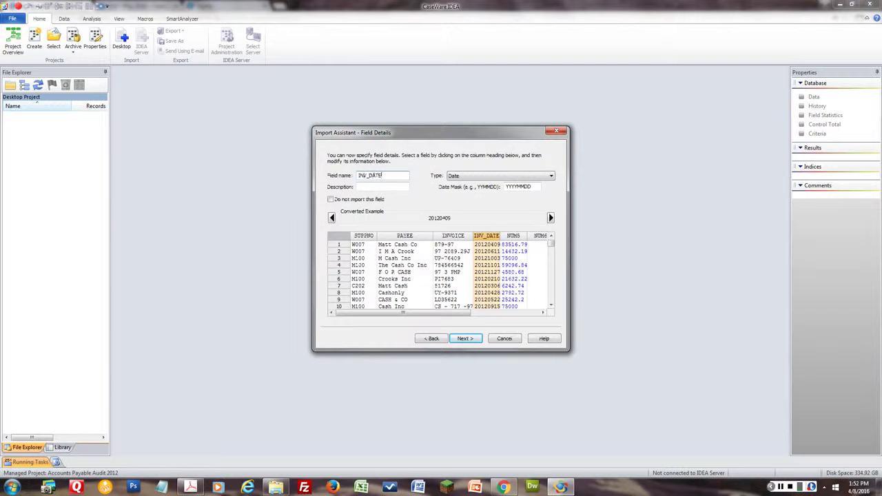
left_click(359, 187)
type("Invoice Date")
left_click(782, 487)
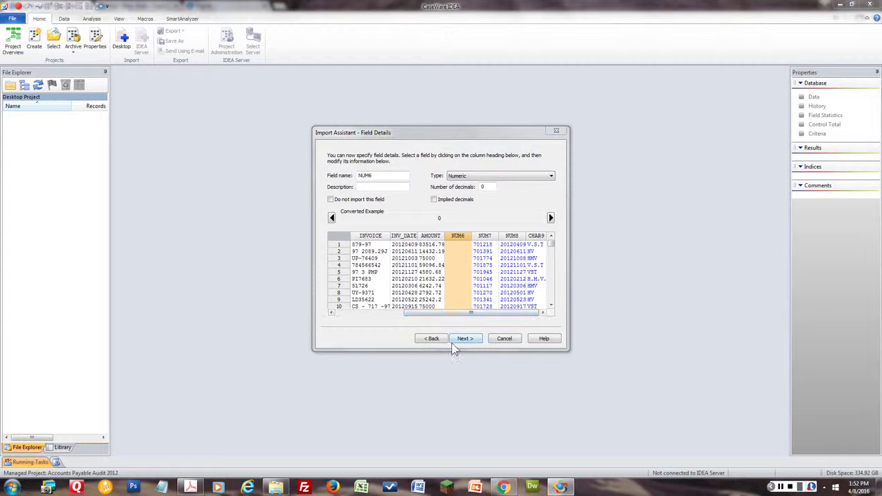
- Exclude the unused NUM6 field from the import and set the PAY_DATE field's type to Date with the mask YYYYMMDD
left_click(331, 199)
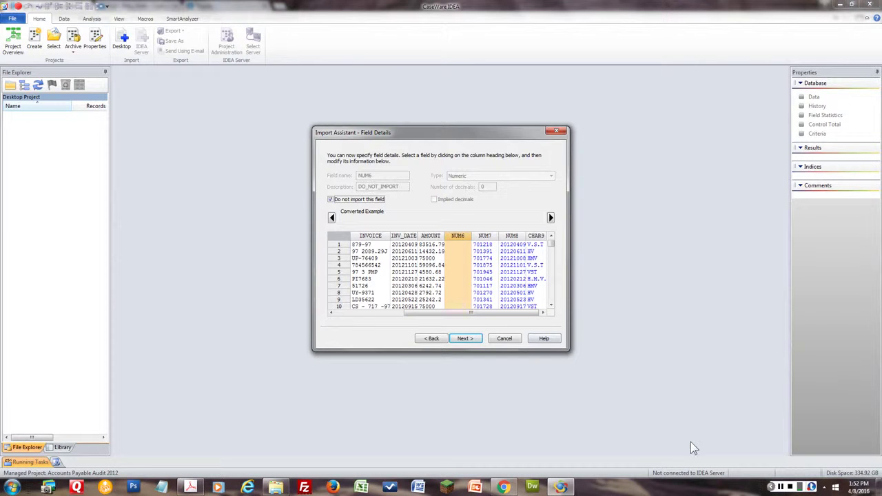
left_click(781, 487)
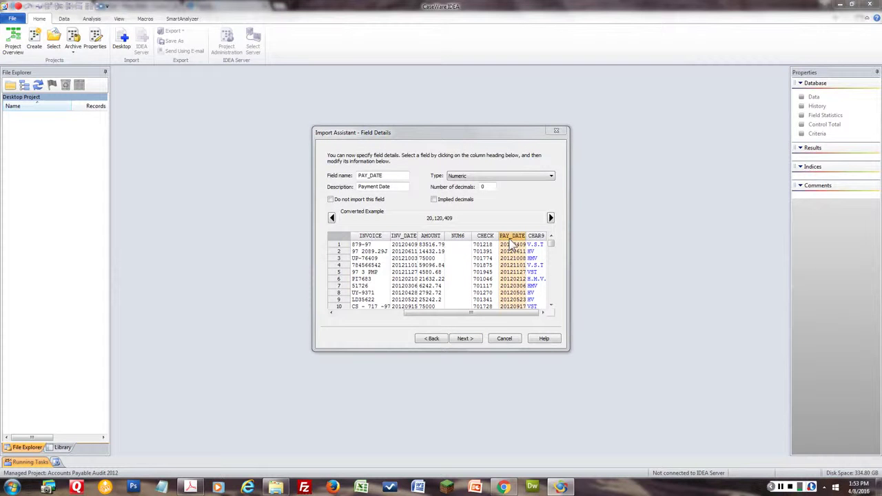
left_click(473, 177)
left_click(475, 195)
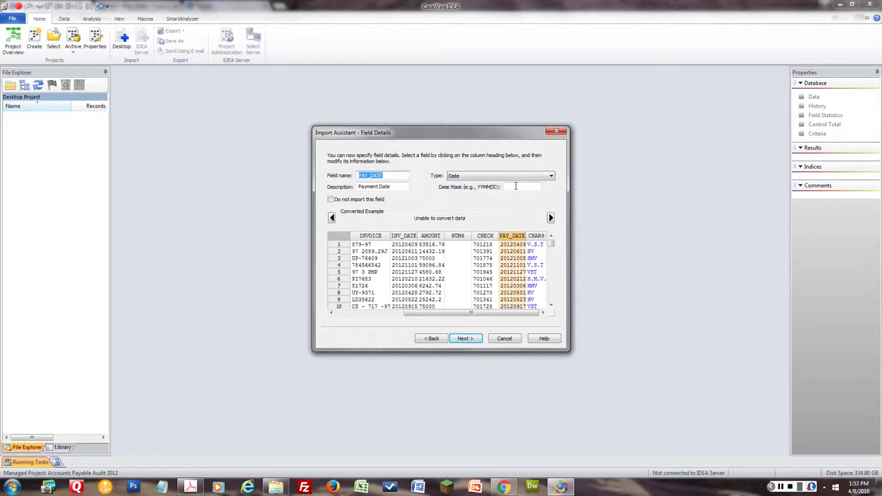
left_click(518, 186)
type("YYYYMMDD")
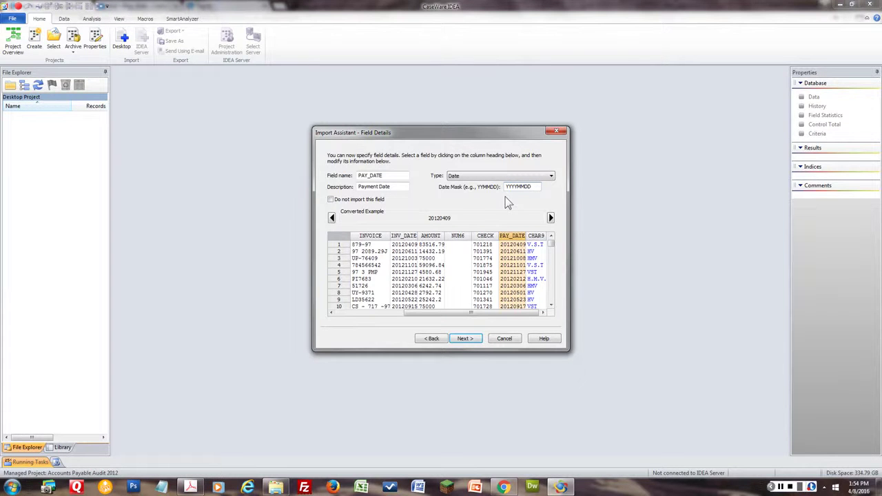
- Name the last import field AUTH and give it the description Payment Authorization Initials
left_click(539, 235)
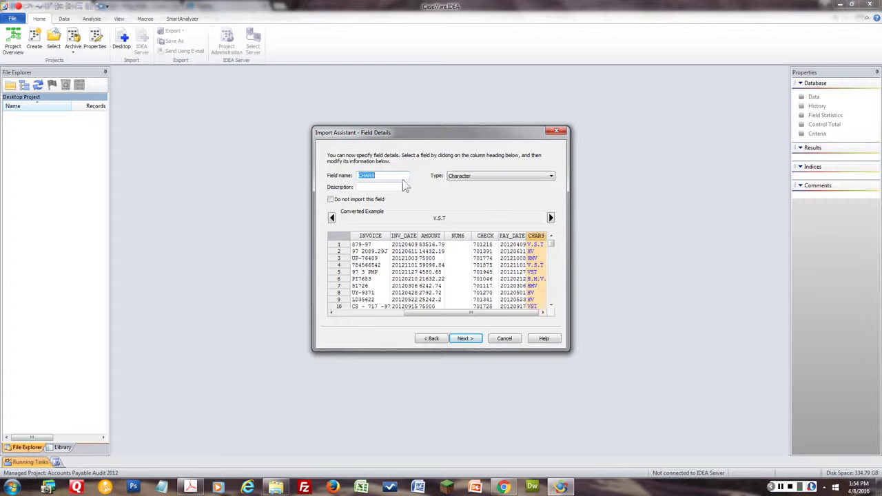
type("AUTH")
key("Tab")
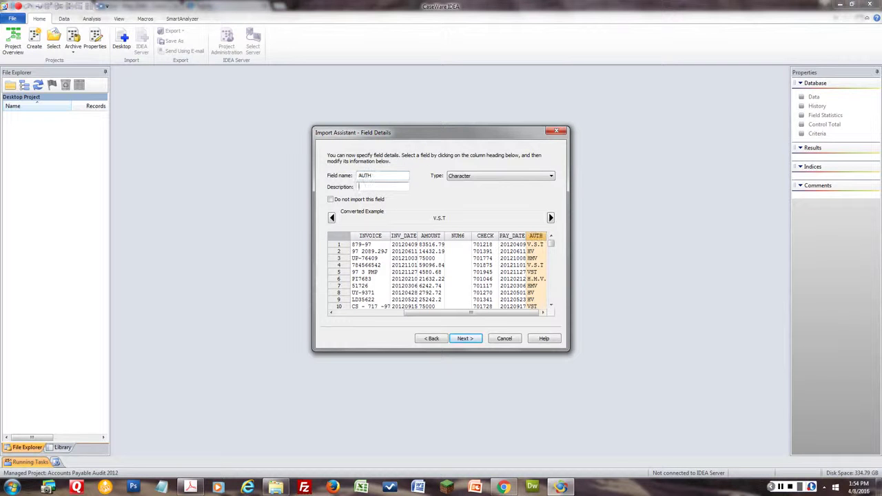
type("Payment")
type(" Authorization")
type(" Initials")
- Review the type and date mask settings of the PAY_DATE and INV_DATE fields
left_click(510, 236)
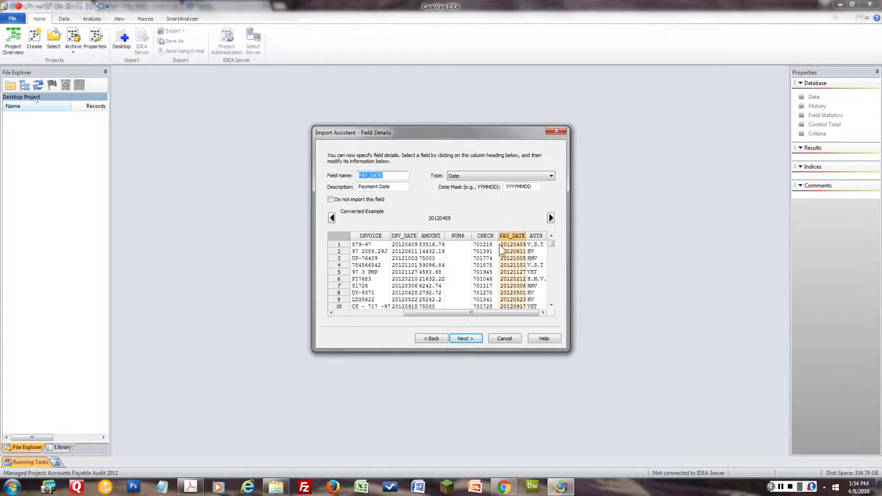
left_click(472, 314)
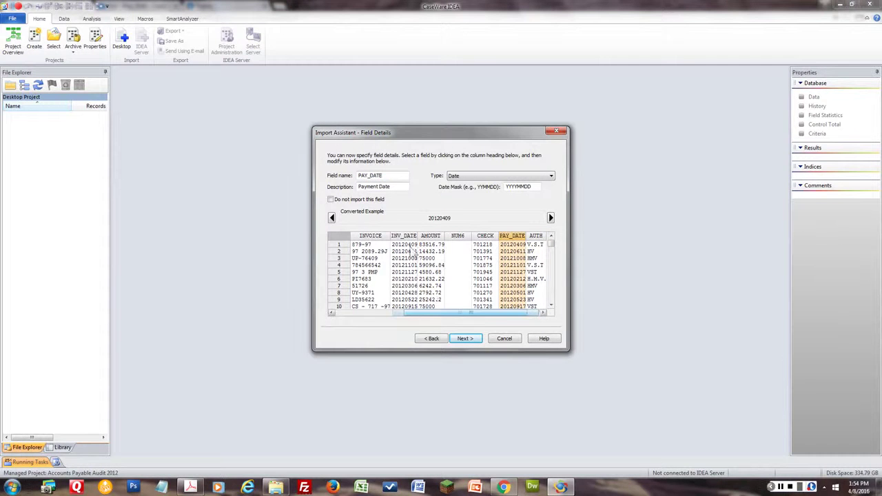
left_click(413, 250)
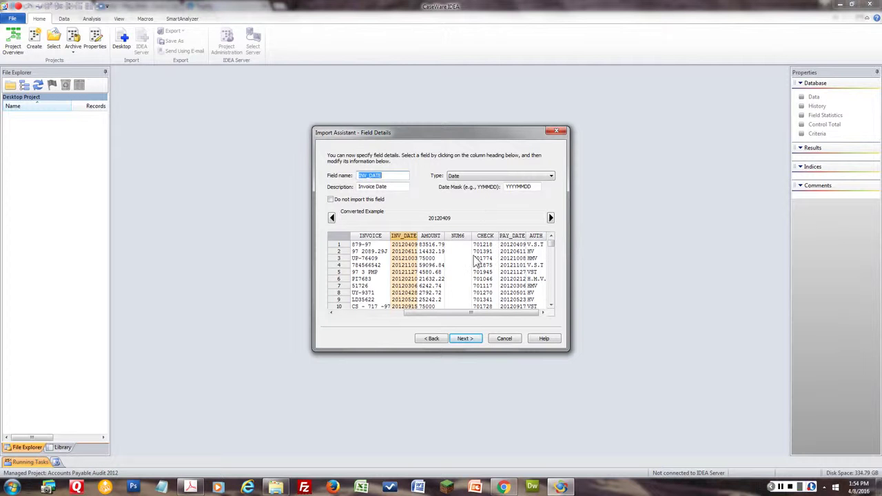
- Accept the field details and continue to the file name page without creating extra fields or import criteria
left_click(465, 340)
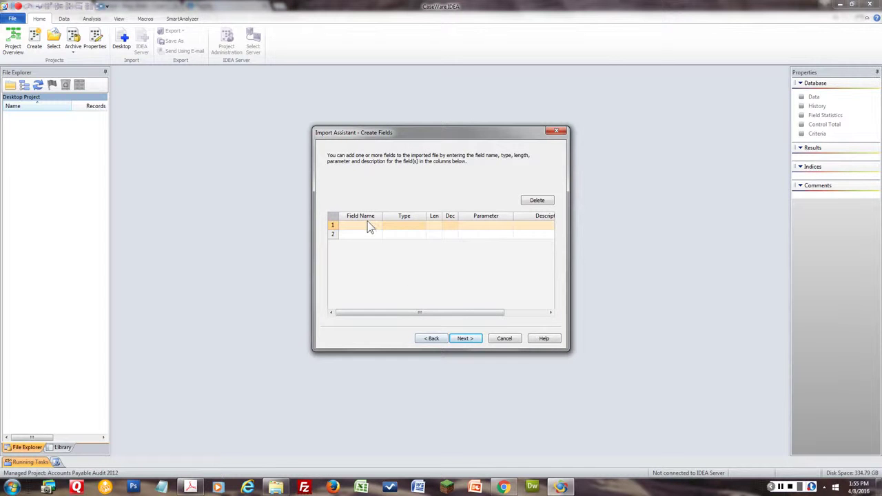
left_click(473, 339)
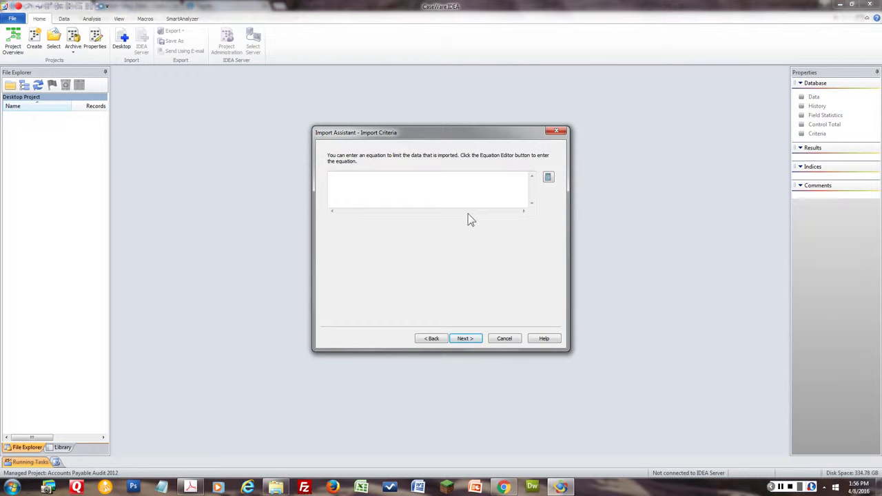
left_click(466, 338)
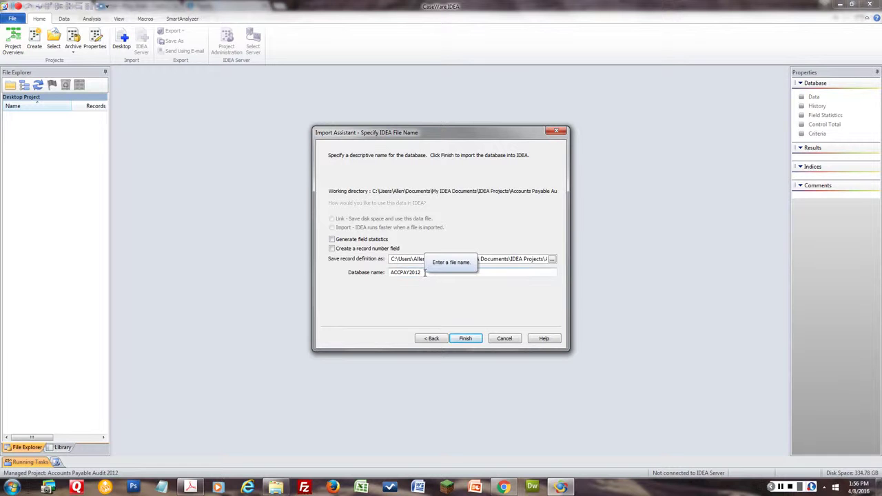
- Name the database Accounts Payable 2012 and finish the import
left_click_drag(425, 272, 380, 272)
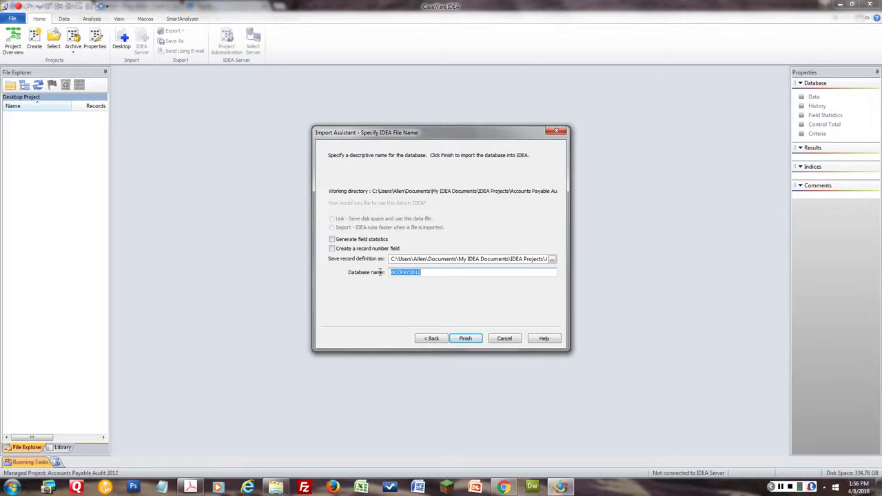
type("Accounts Payable 2012")
left_click(464, 339)
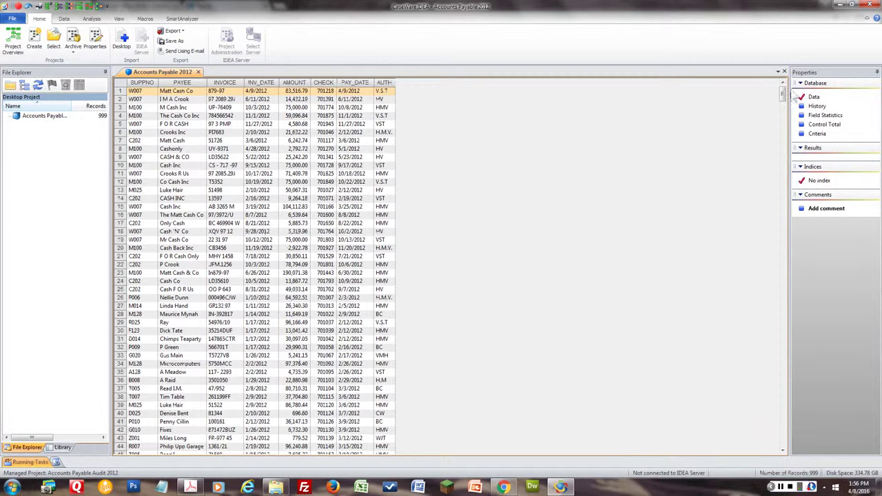
- Open the field statistics of the imported database and create statistics for all fields that lack them
mouse_move(783, 94)
left_mouse_down()
mouse_move(786, 431)
mouse_move(783, 93)
left_mouse_up()
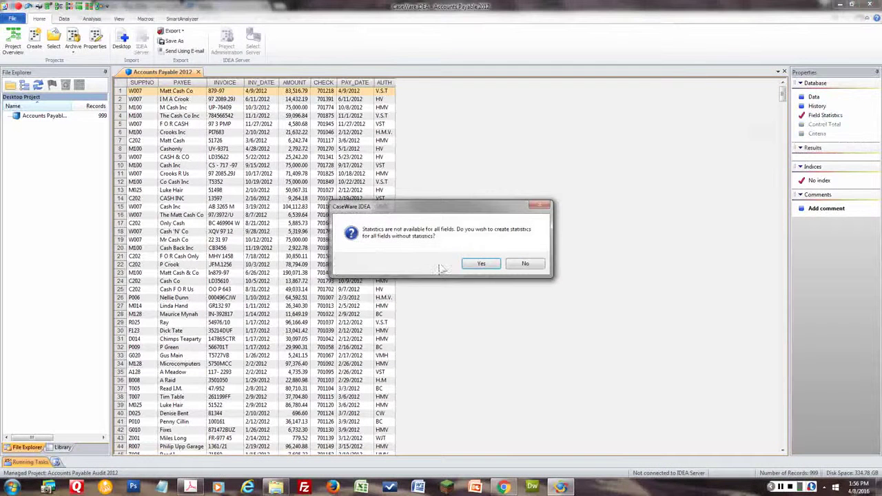
left_click(477, 264)
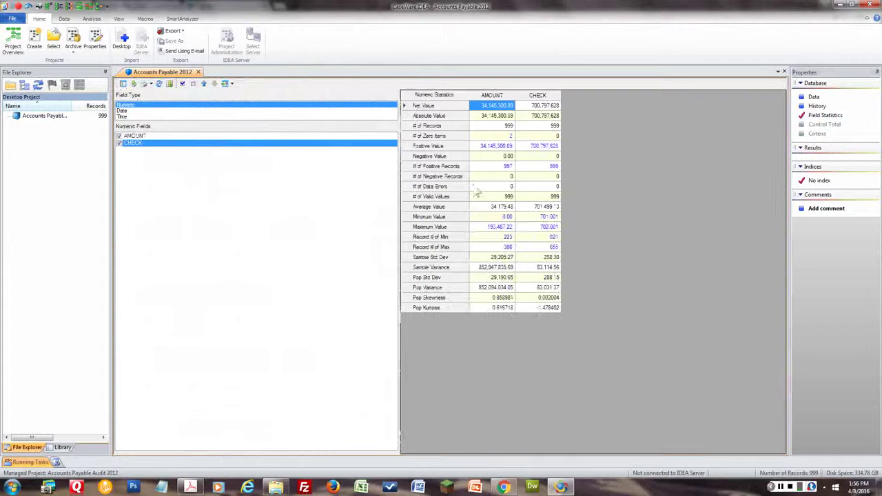